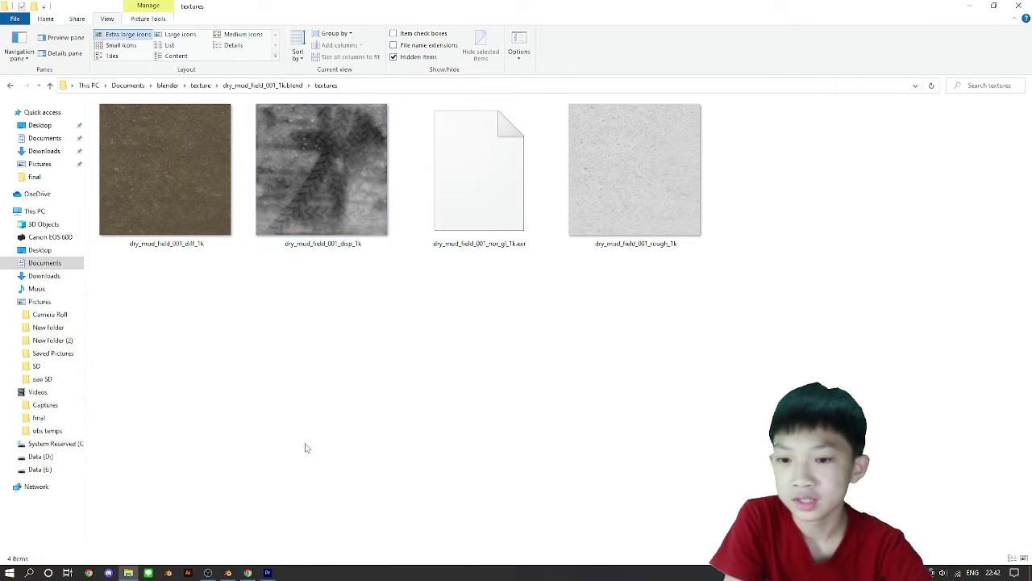
Open the diffuse texture dry_mud_field_001_diff_1k to view it full size, and close the image viewer.
drag(190, 372, 693, 312)
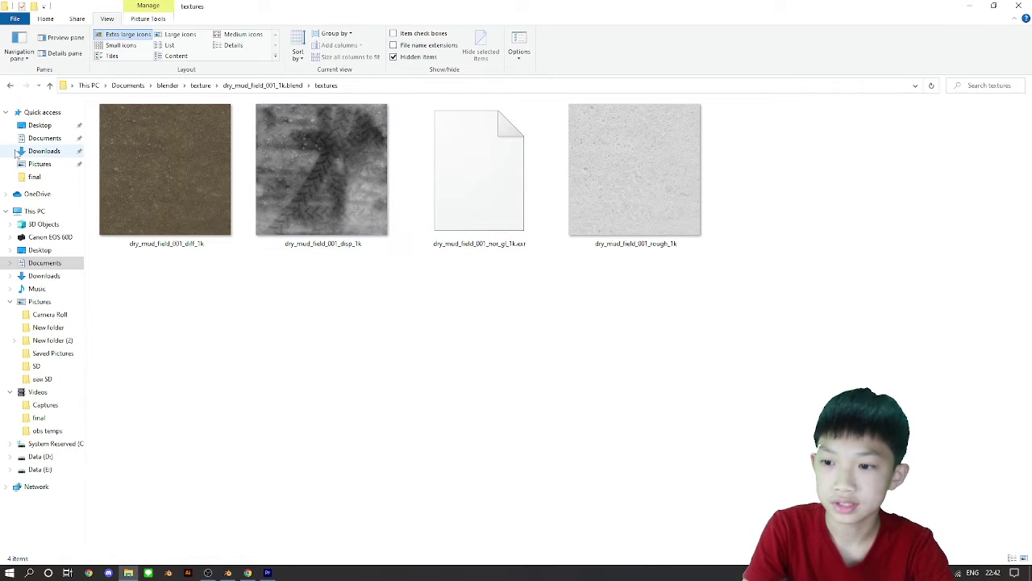
double_click(169, 149)
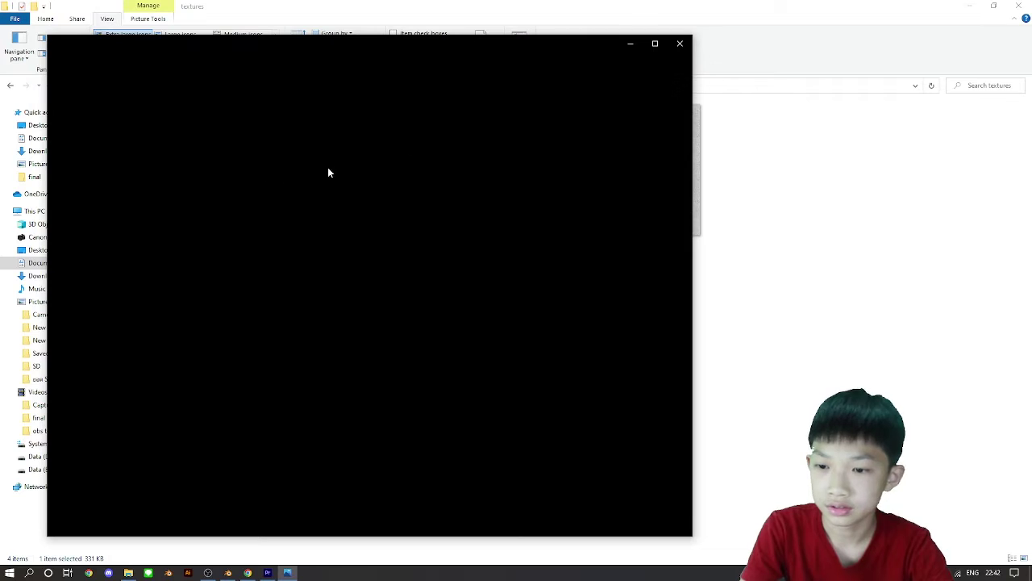
click(680, 43)
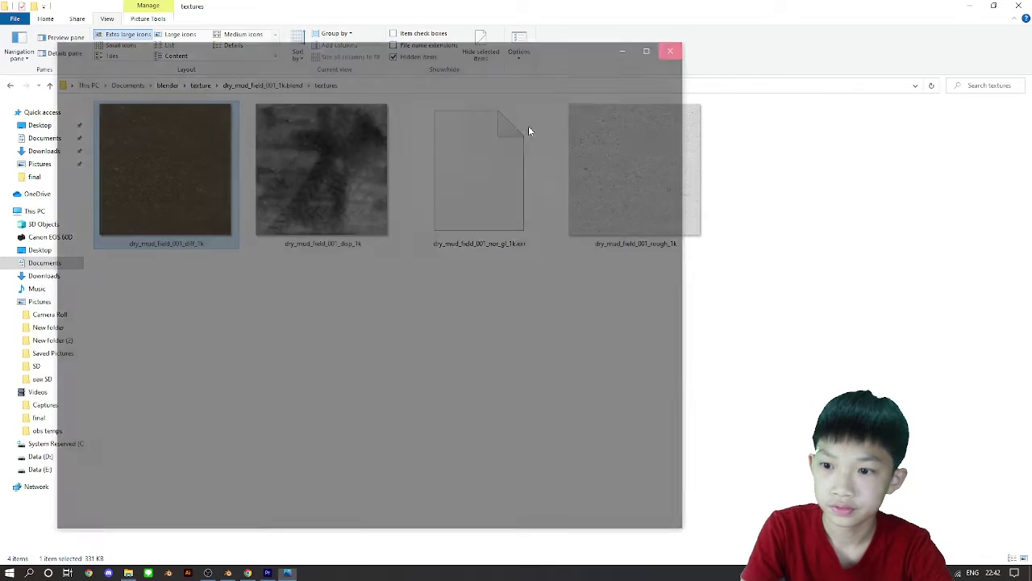
double_click(195, 221)
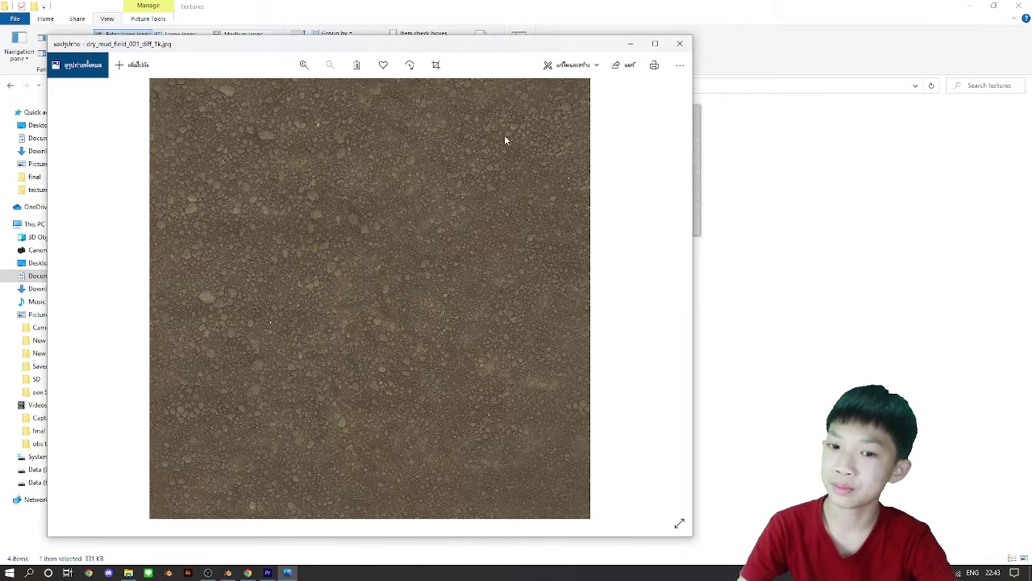
click(680, 44)
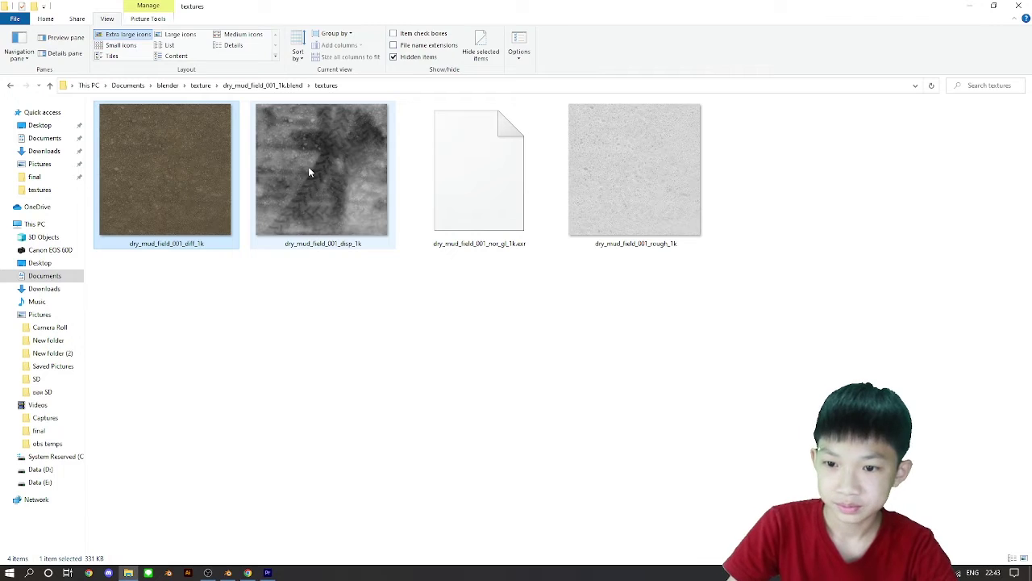
View the displacement map dry_mud_field_001_disp_1k full size, close it, and select the normal map file.
click(309, 171)
double_click(308, 172)
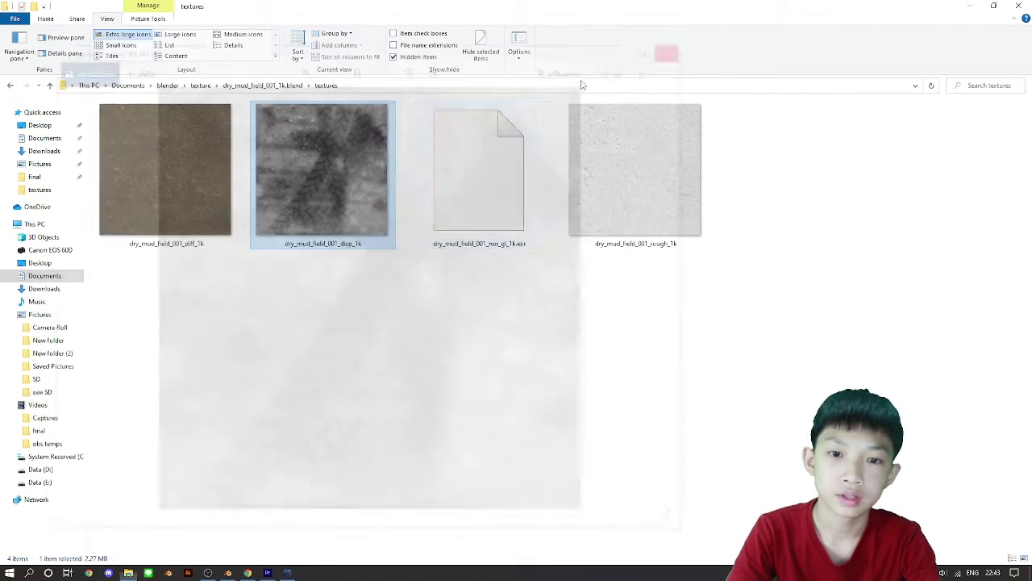
click(680, 44)
click(487, 218)
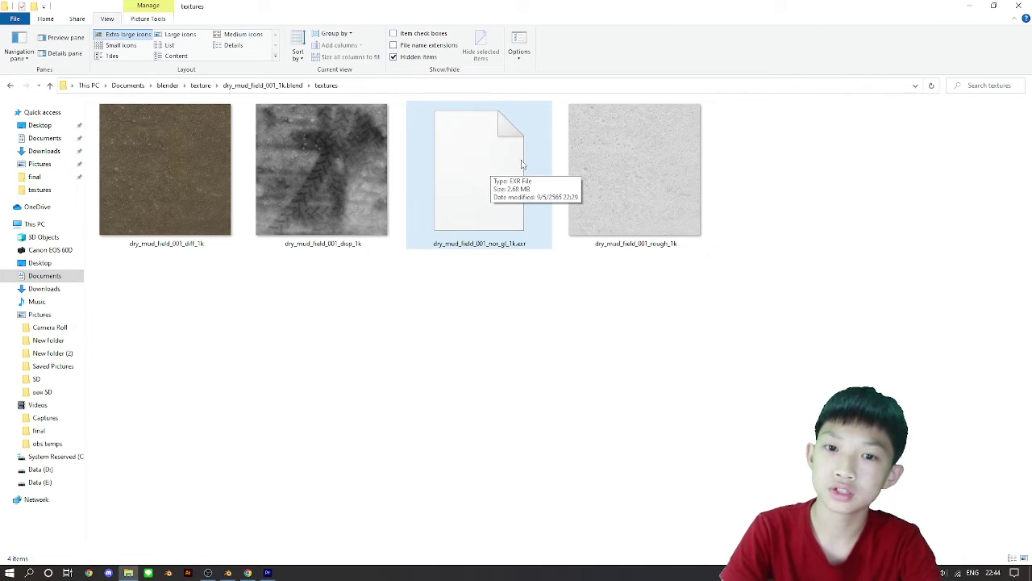
Compare the displacement map and the normal map by selecting each file in turn, and clear the selection.
click(574, 296)
mouse_move(319, 172)
mouse_down()
mouse_move(331, 162)
mouse_move(326, 180)
mouse_up()
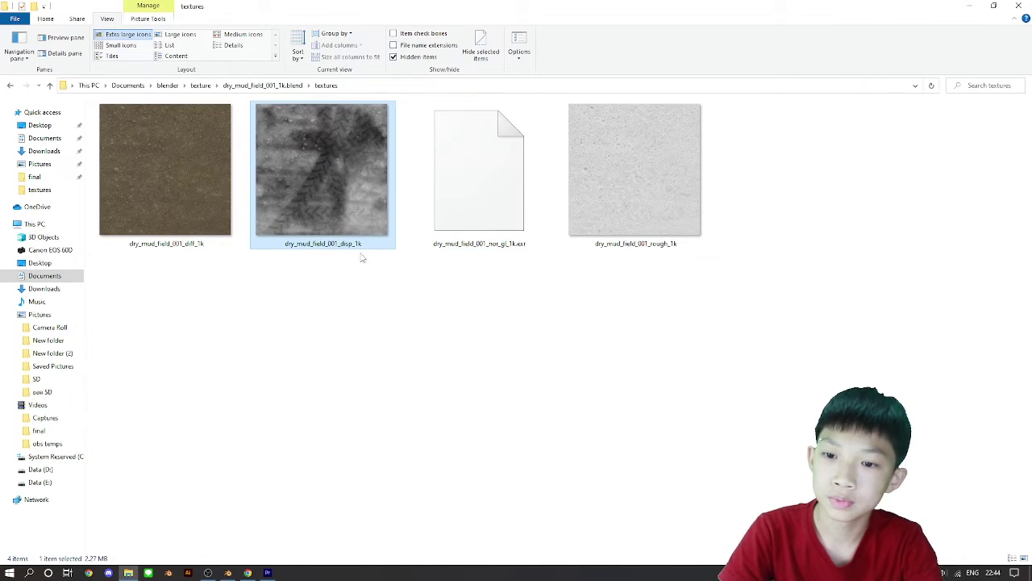
click(410, 295)
drag(508, 190, 535, 212)
click(503, 364)
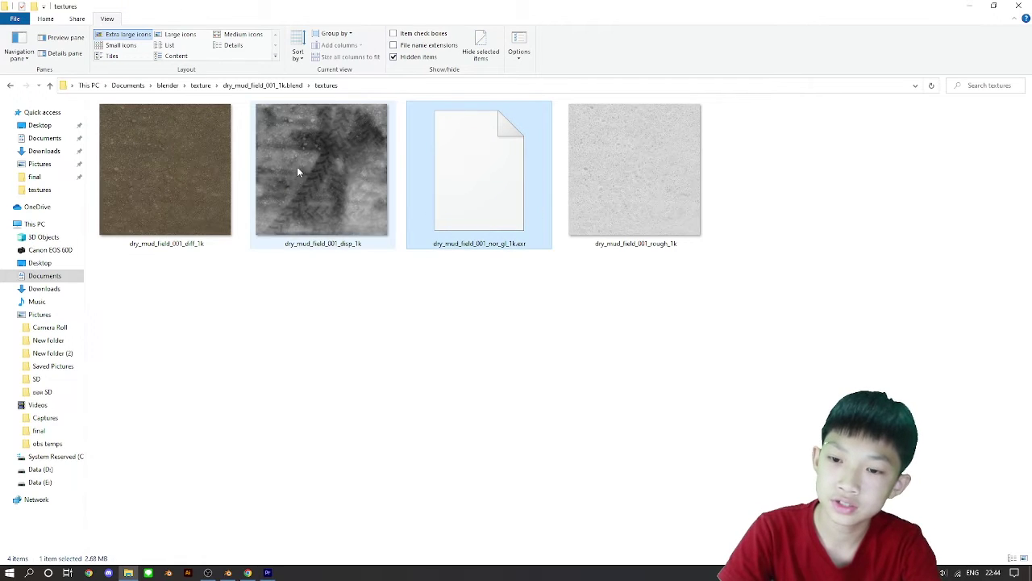
mouse_move(299, 173)
mouse_down()
mouse_move(311, 193)
mouse_move(298, 192)
mouse_up()
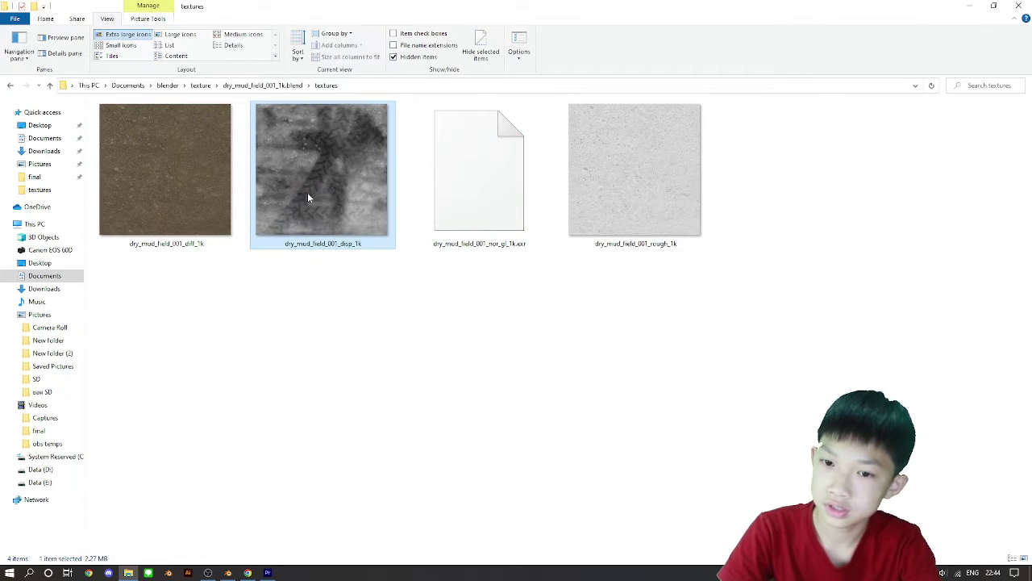
click(492, 357)
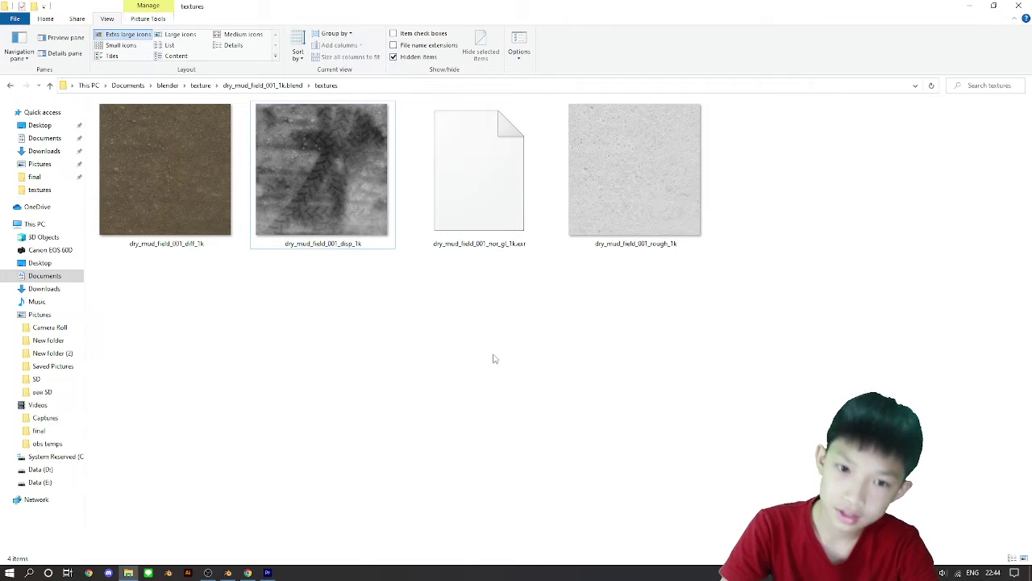
View the roughness map dry_mud_field_001_rough_1k full size and close the image viewer.
click(670, 173)
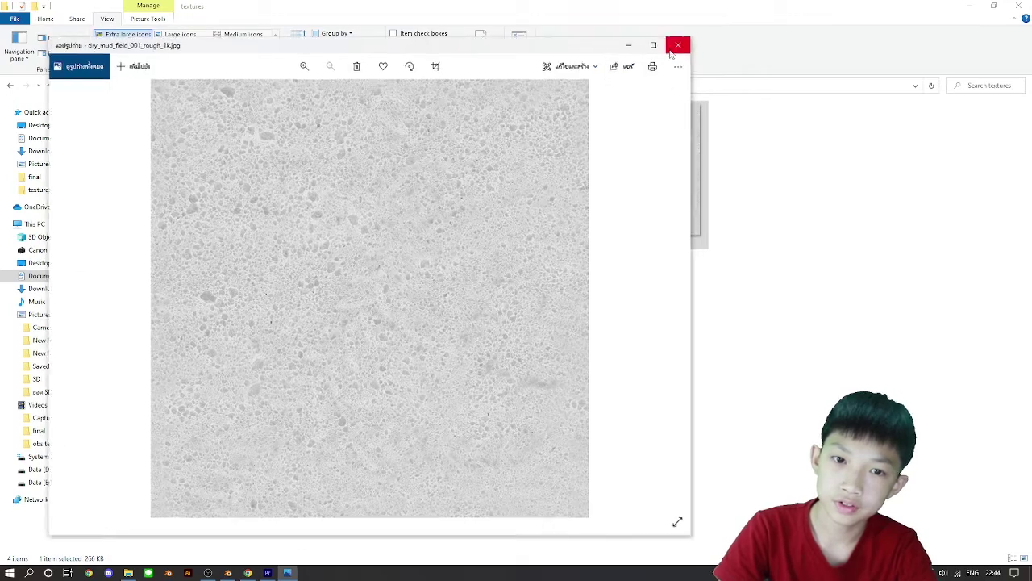
click(671, 50)
double_click(636, 165)
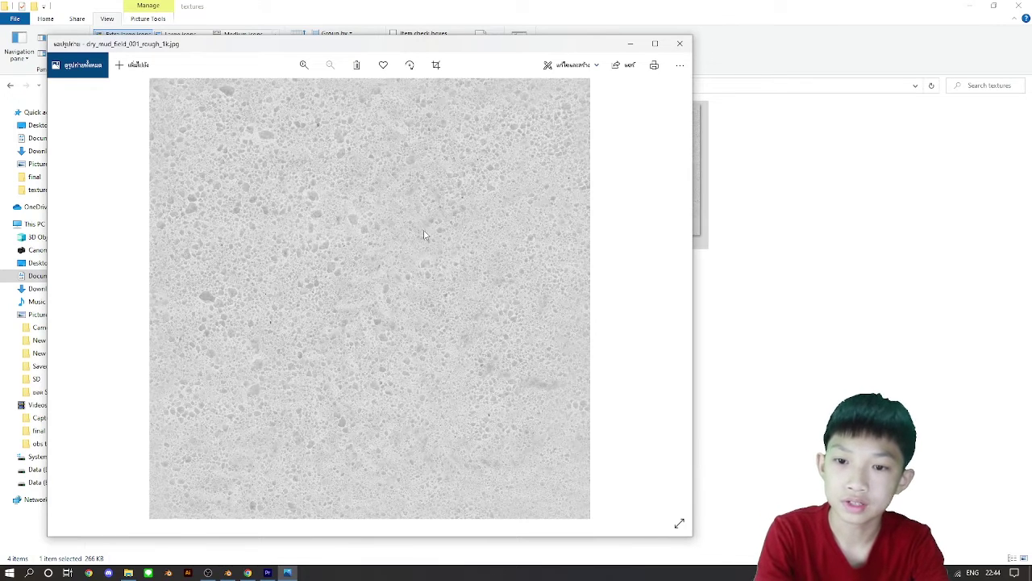
click(680, 44)
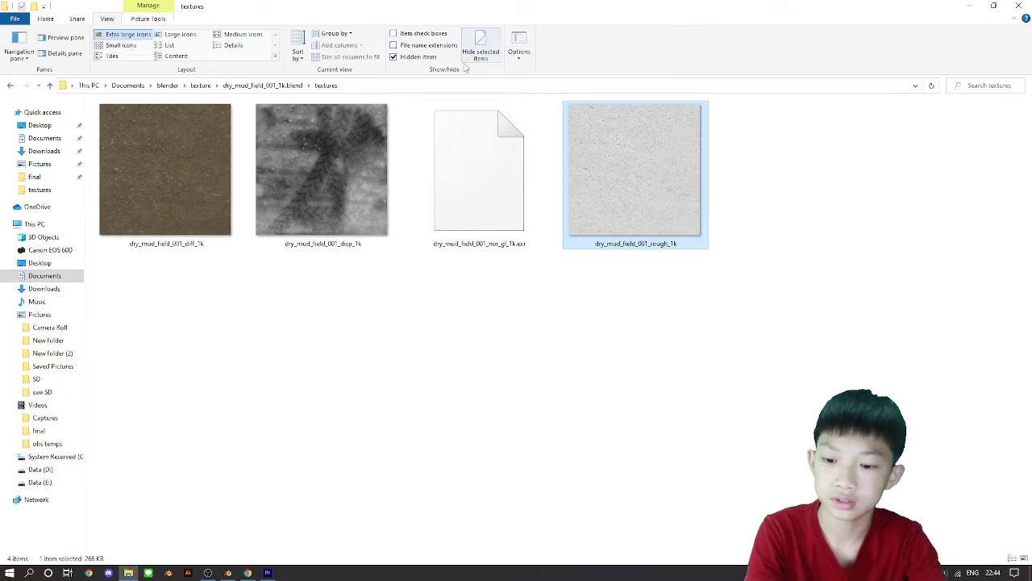
Switch to Blender and examine the Principled BSDF inputs and the textured cube's surface.
click(227, 572)
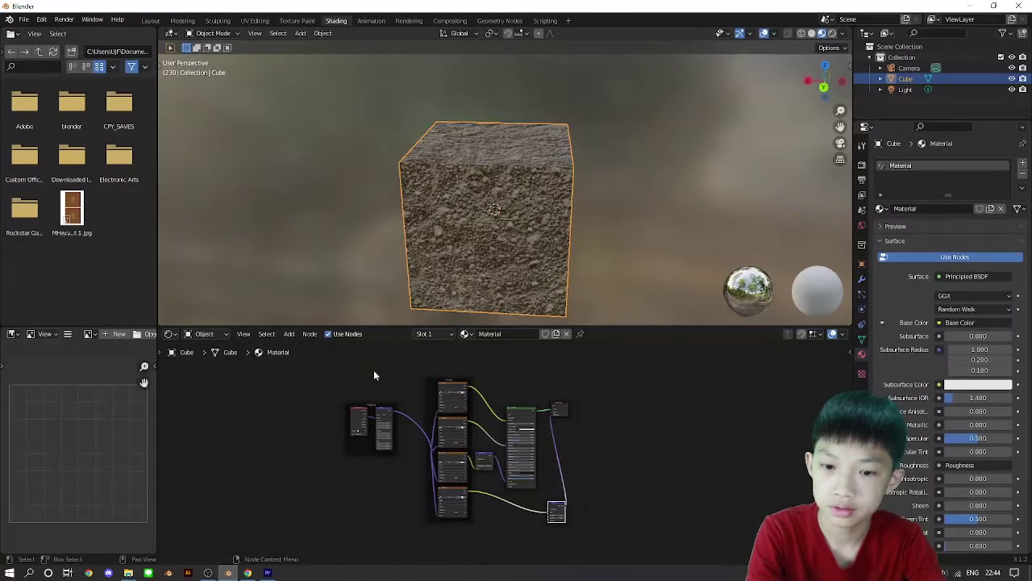
scroll(371, 379, up, 7)
middle_drag(443, 431, 374, 467)
scroll(408, 461, up, 3)
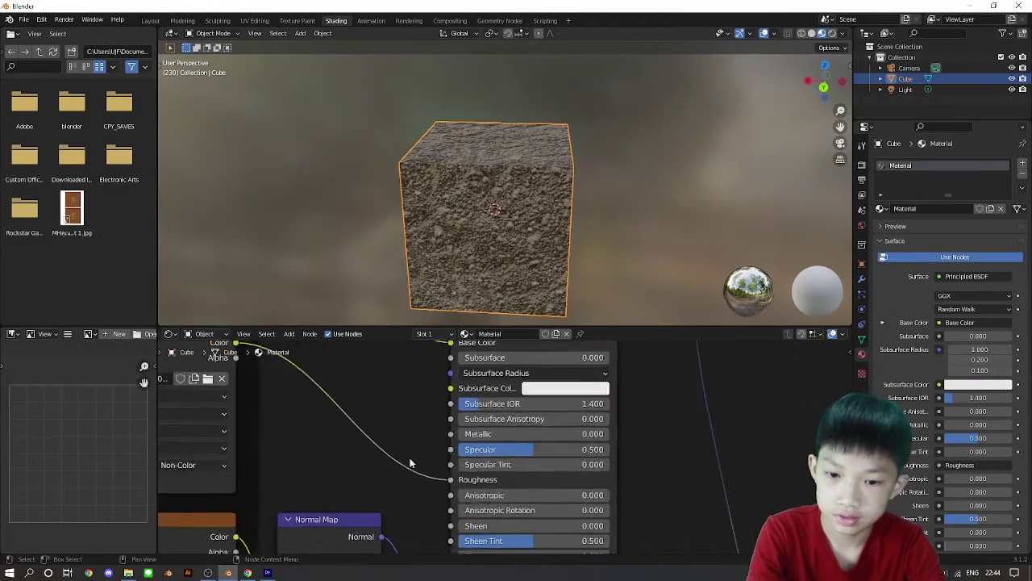
middle_drag(415, 126, 498, 155)
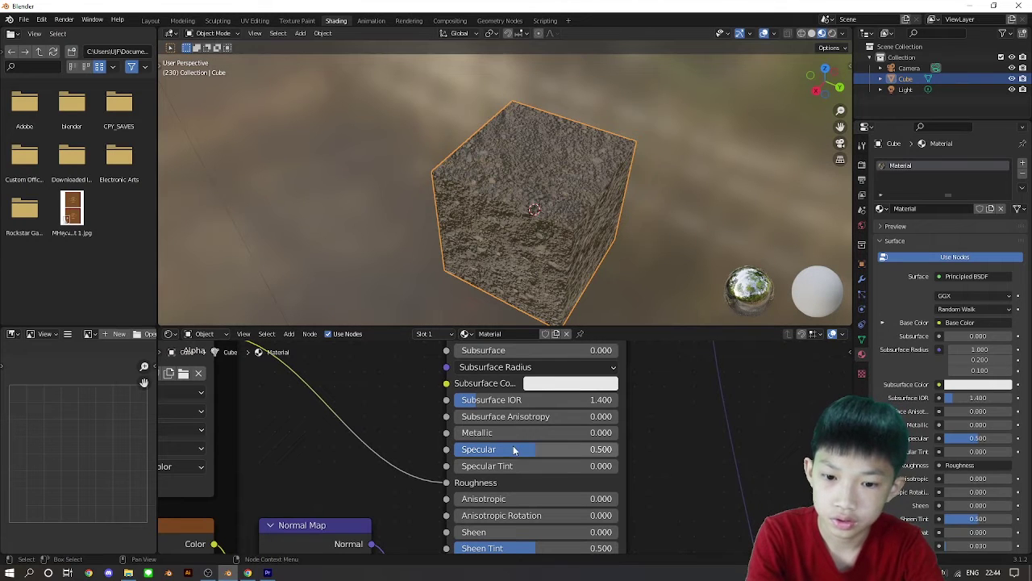
Test the Principled BSDF's Specular at 0.000, at 1.000 and at 0.000 again to compare the cube's shine.
drag(537, 450, 455, 449)
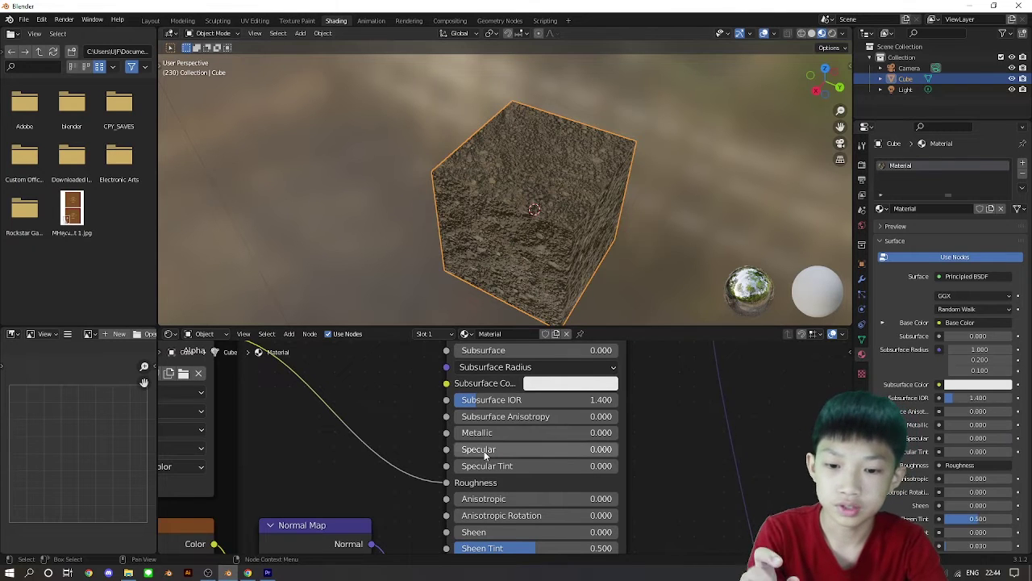
drag(484, 449, 483, 450)
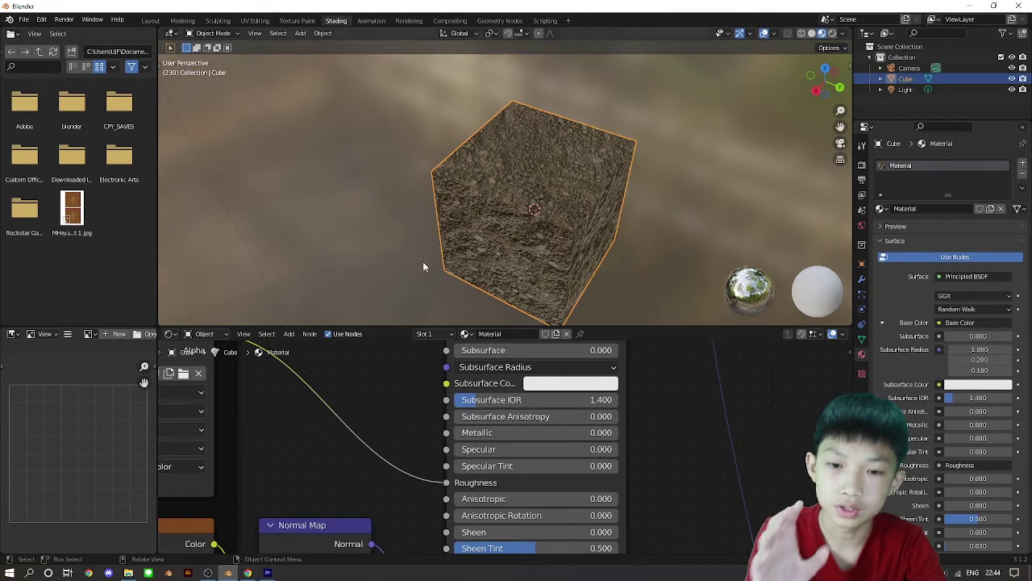
middle_drag(423, 262, 520, 230)
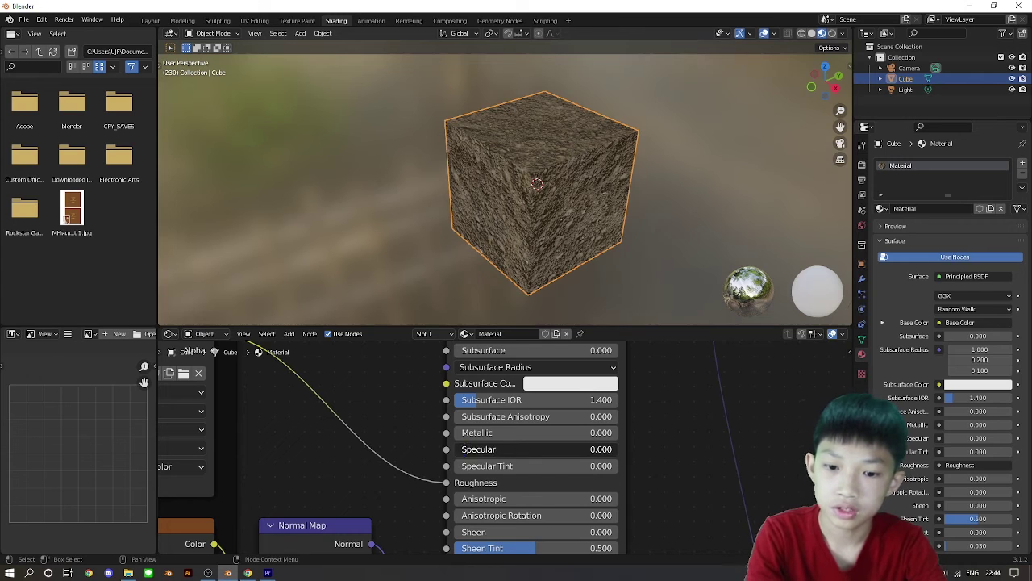
drag(480, 449, 581, 449)
drag(467, 450, 617, 449)
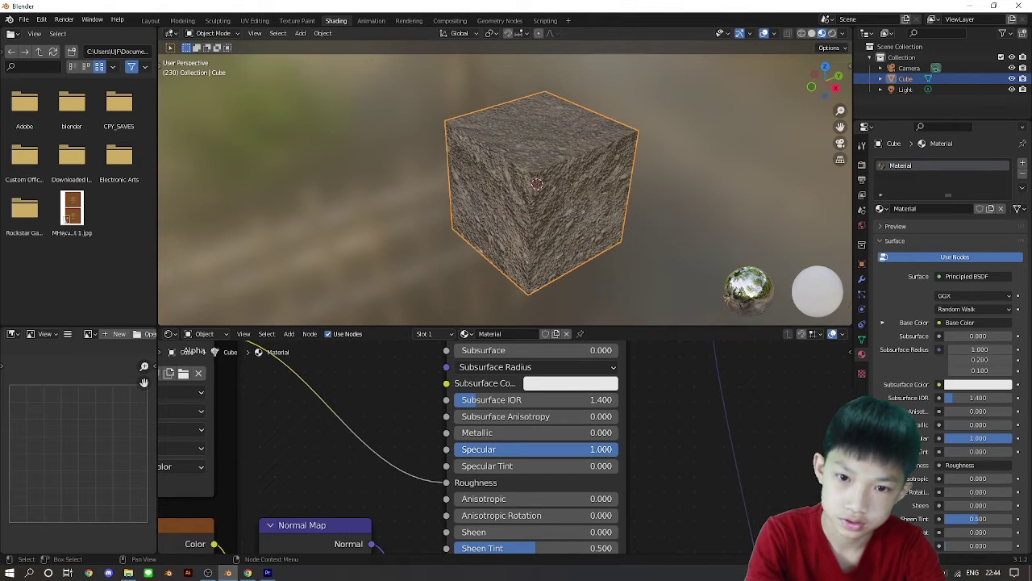
mouse_move(483, 433)
mouse_down()
mouse_move(637, 433)
mouse_move(553, 446)
mouse_move(622, 433)
mouse_move(455, 433)
mouse_up()
drag(619, 455, 460, 452)
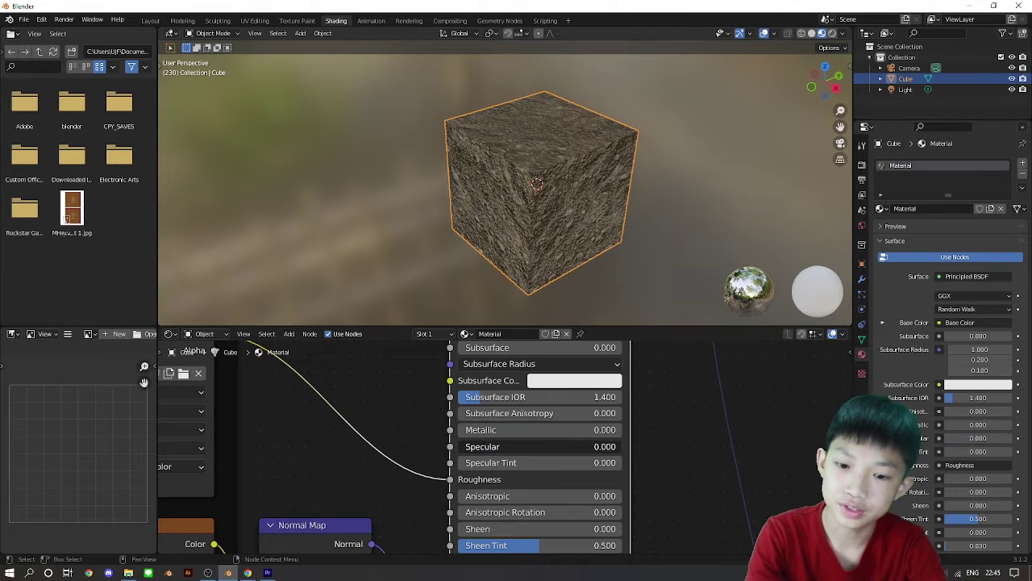
Select the Roughness image texture node and examine its connection to the Principled BSDF's Roughness input.
scroll(546, 468, up, 4)
scroll(539, 478, up, 2)
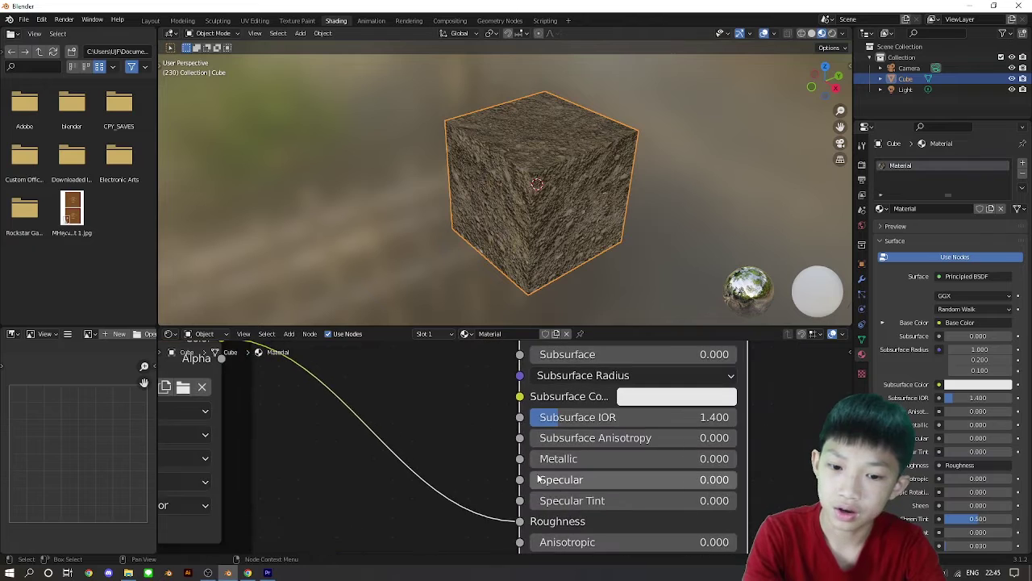
scroll(499, 473, down, 12)
middle_drag(476, 466, 499, 476)
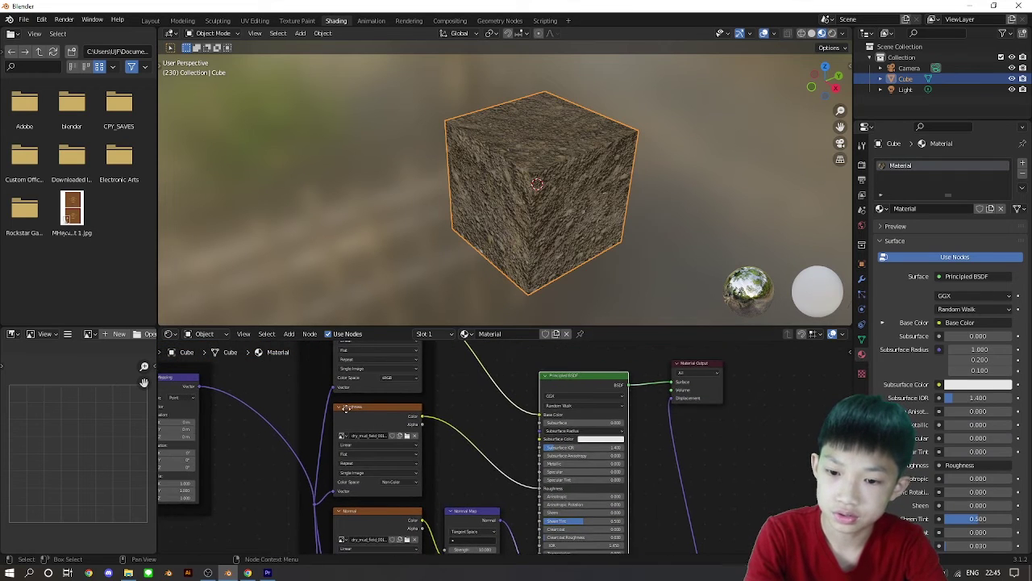
click(345, 407)
drag(366, 410, 372, 415)
scroll(514, 453, up, 4)
scroll(520, 453, up, 4)
middle_drag(538, 454, 426, 430)
scroll(433, 435, up, 7)
drag(486, 487, 479, 486)
drag(481, 458, 474, 458)
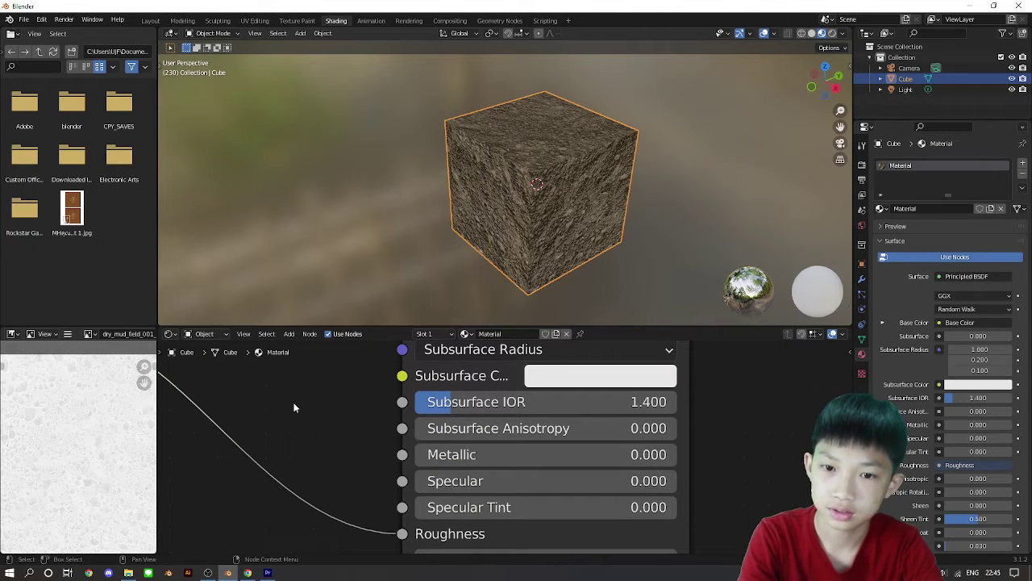
Set the Principled BSDF's Specular to 0.582 and review the material's node network.
drag(430, 484, 568, 485)
scroll(415, 440, down, 1)
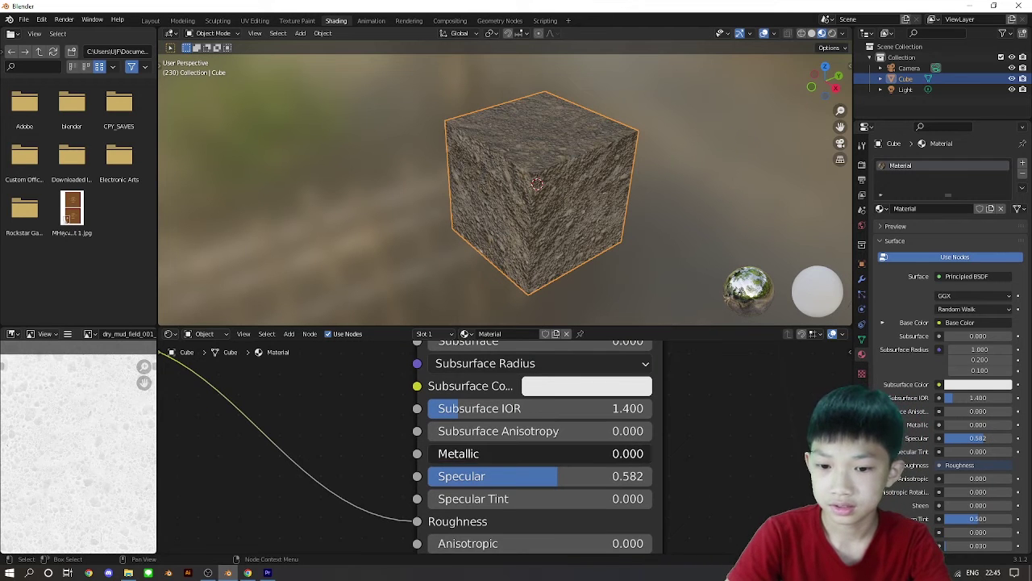
mouse_move(435, 454)
mouse_down()
mouse_move(472, 453)
mouse_move(419, 455)
mouse_up()
scroll(411, 458, down, 3)
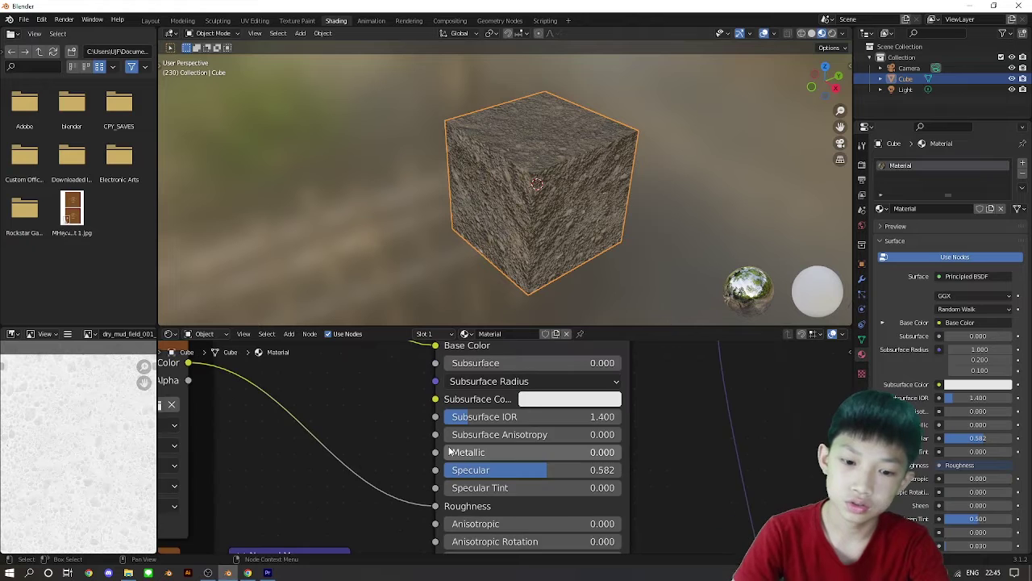
scroll(408, 462, down, 3)
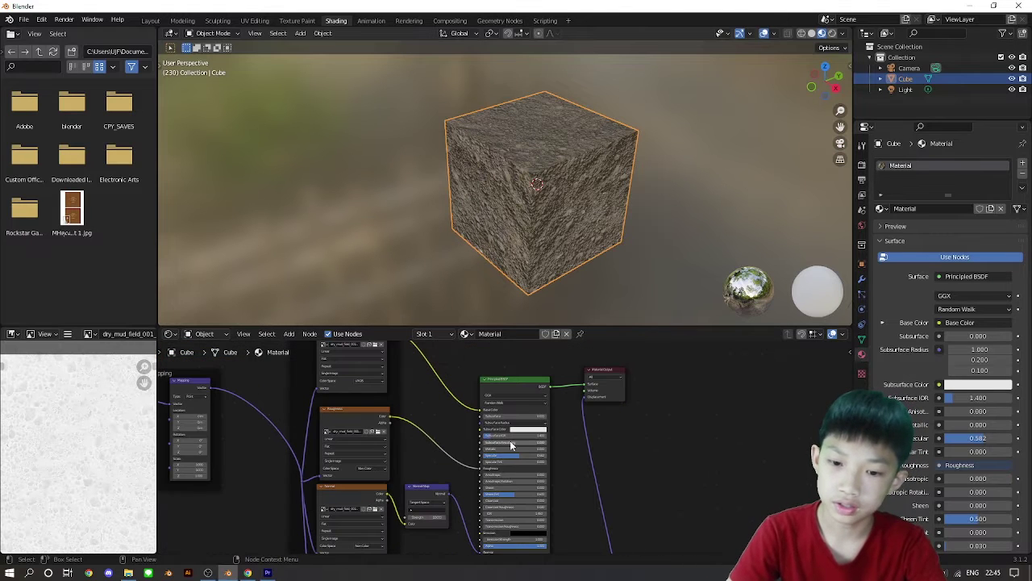
scroll(452, 437, up, 4)
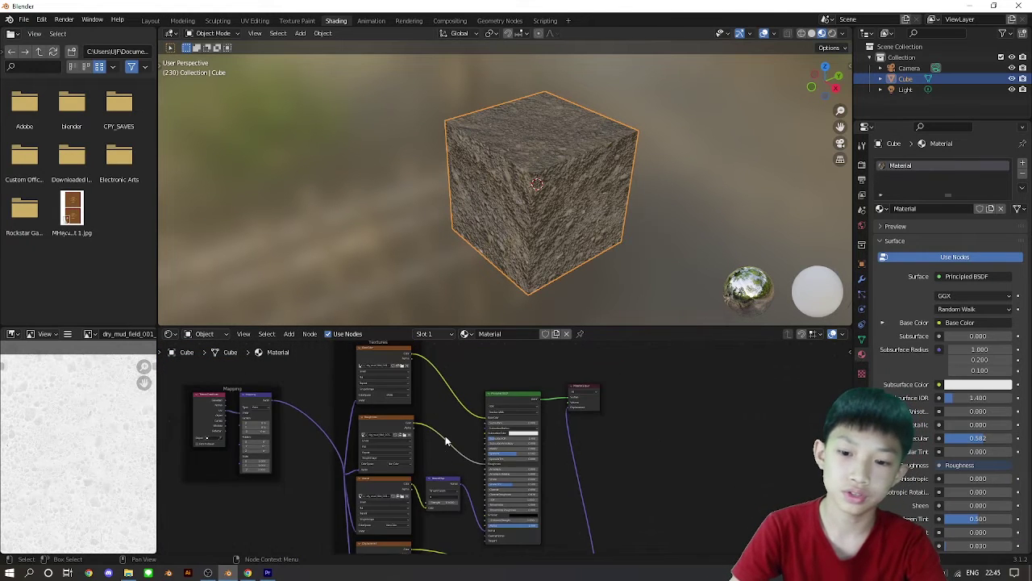
scroll(447, 434, up, 2)
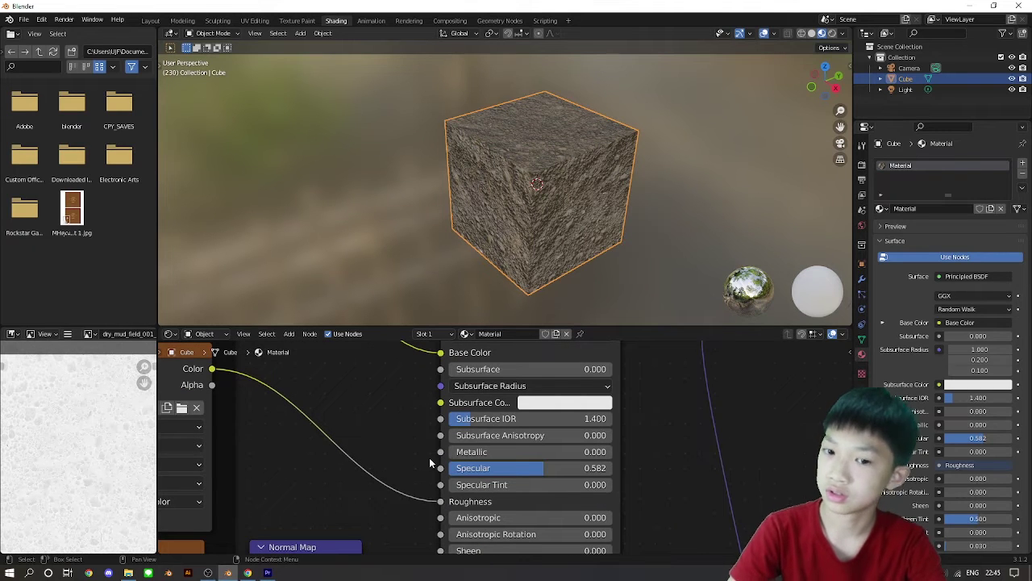
Switch back to File Explorer and review the texture file names, selecting the roughness map and the diffuse map in turn.
click(129, 573)
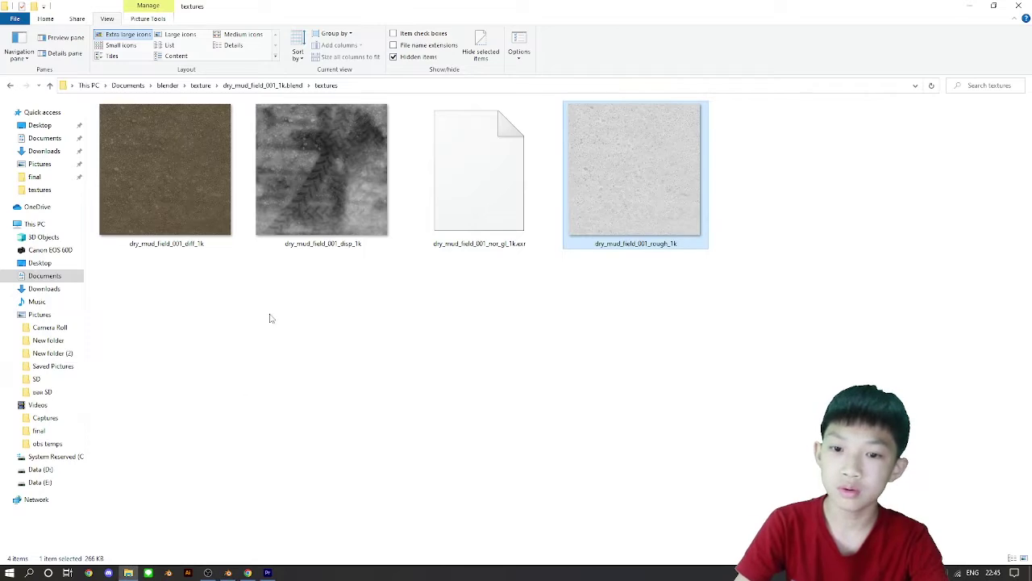
drag(349, 294, 496, 288)
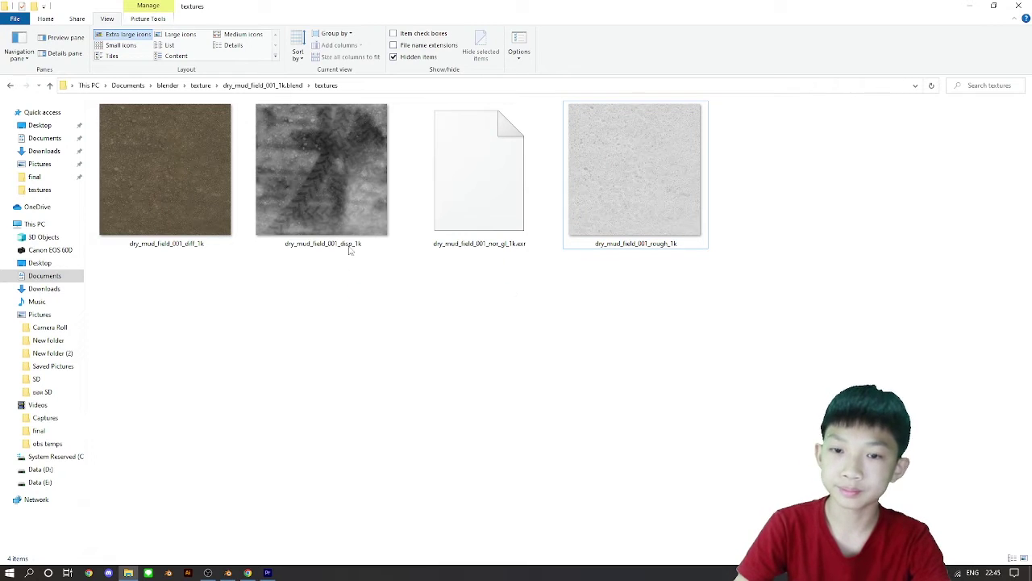
click(652, 248)
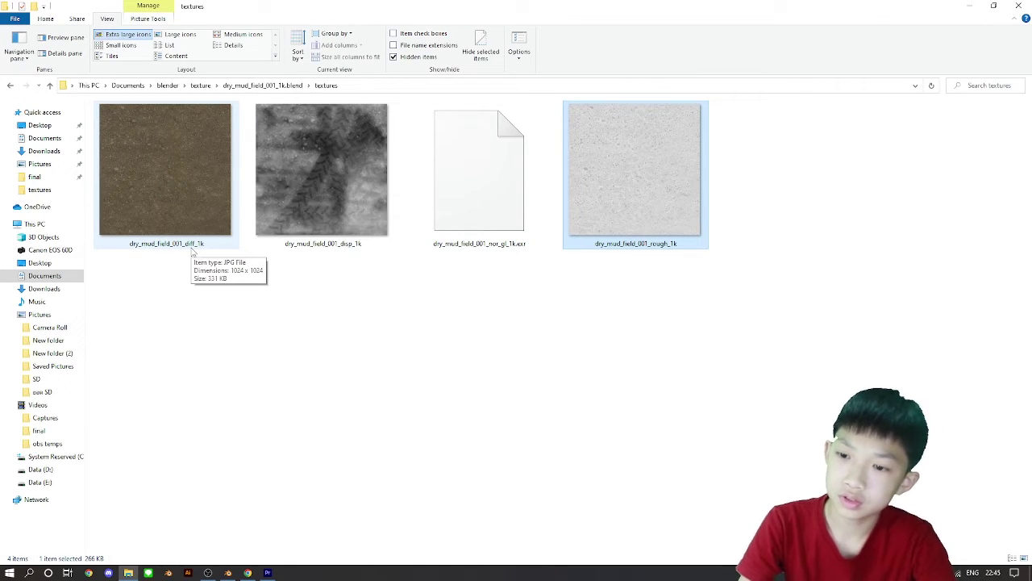
click(502, 267)
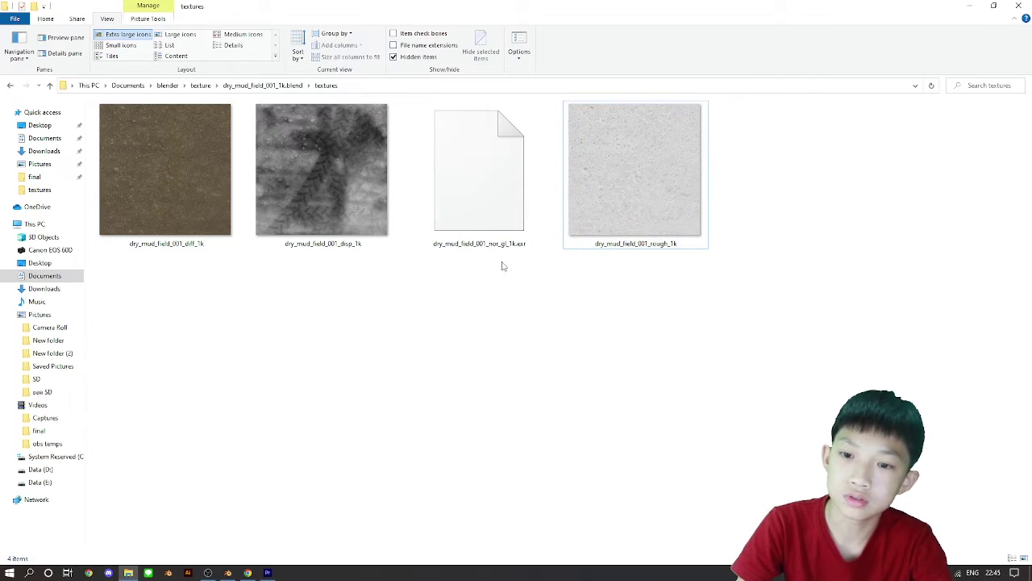
click(189, 182)
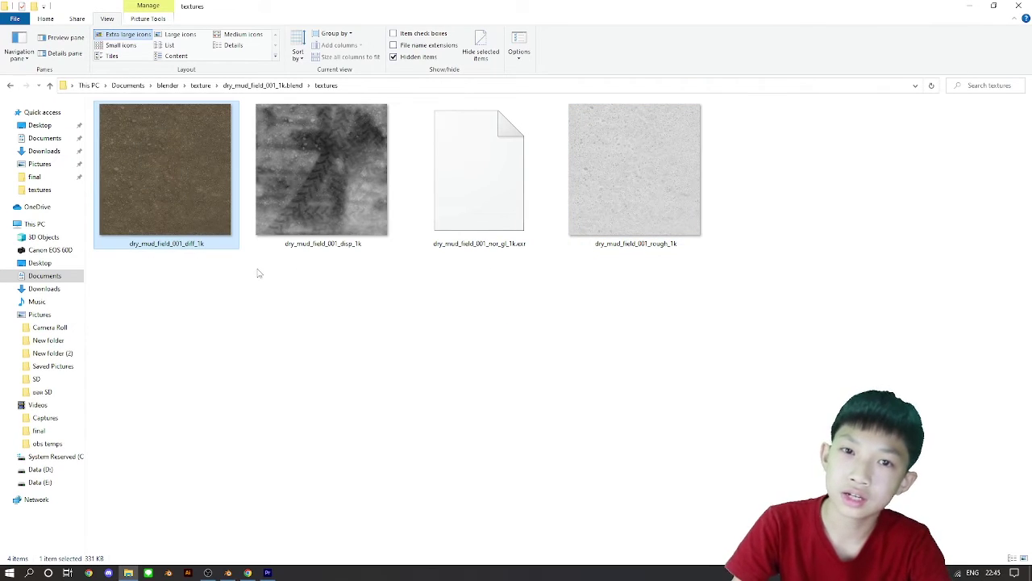
Switch to File Explorer and review the five texture maps in the Sandy Gravel 01 folder.
drag(282, 294, 321, 312)
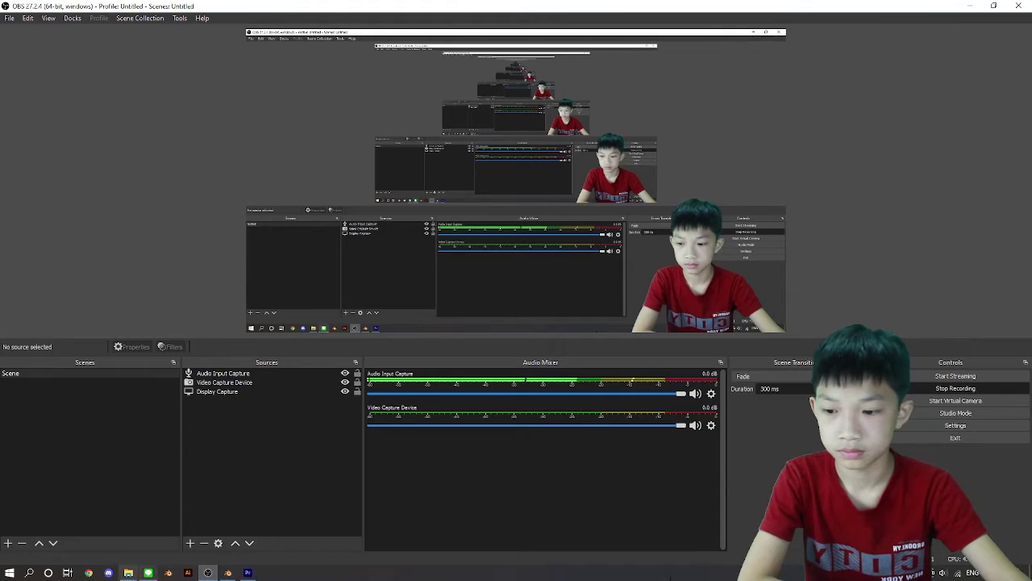
click(128, 572)
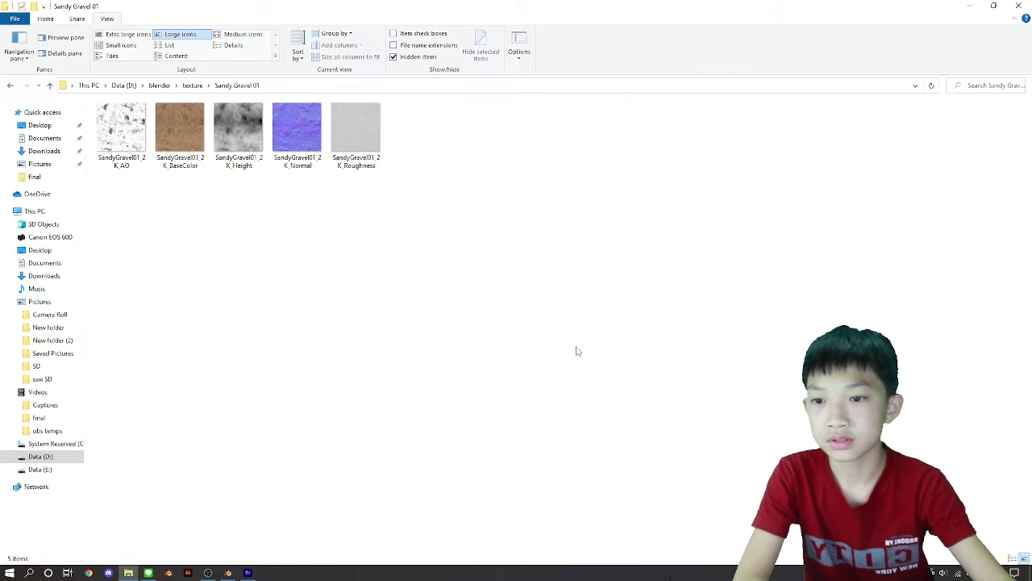
drag(156, 181, 267, 231)
click(244, 207)
drag(81, 216, 33, 226)
drag(121, 190, 383, 157)
click(382, 230)
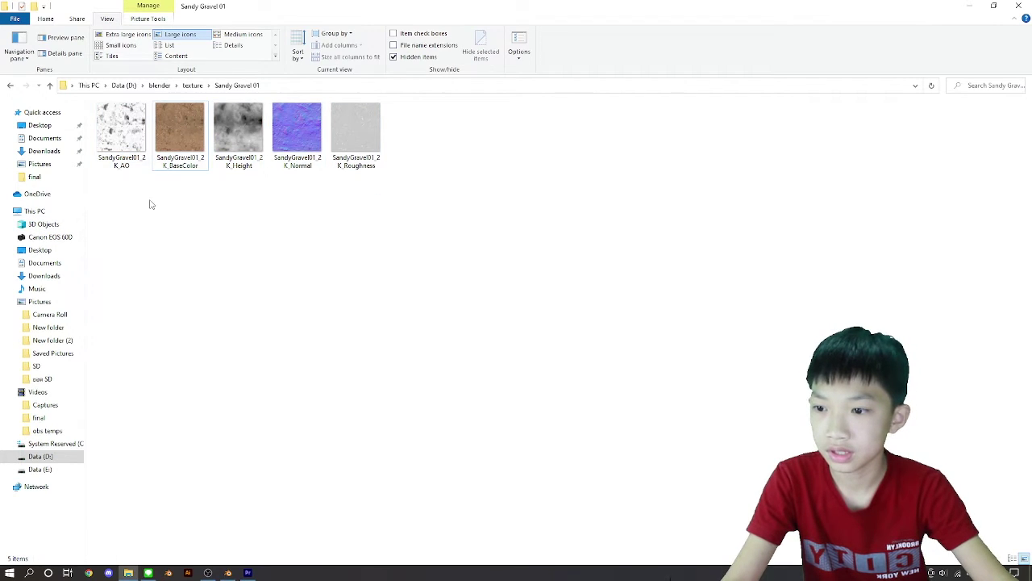
drag(151, 202, 413, 103)
click(160, 240)
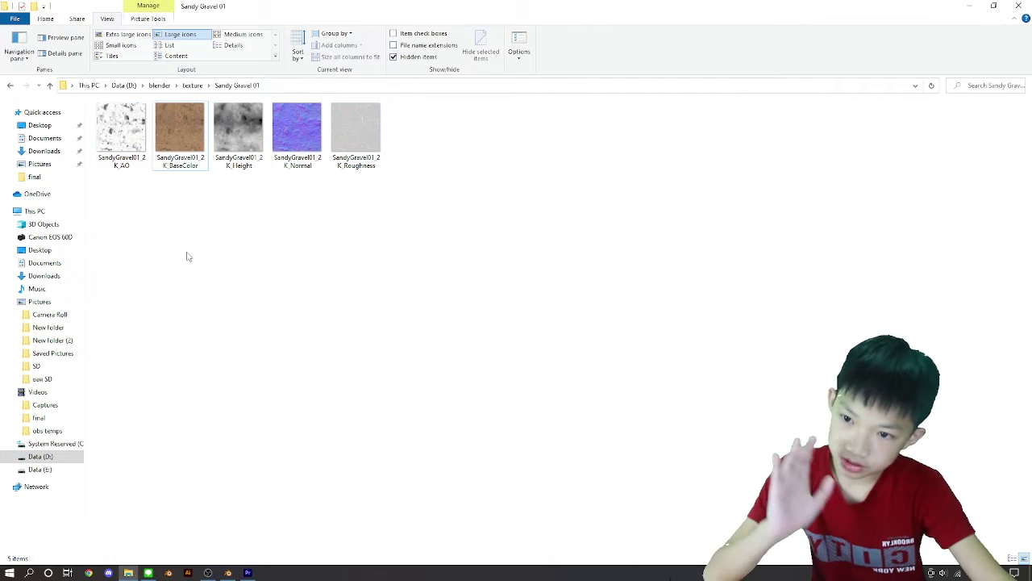
Compare the Sandy Gravel AO map with the Height map by selecting each in turn, and clear the selection.
click(167, 168)
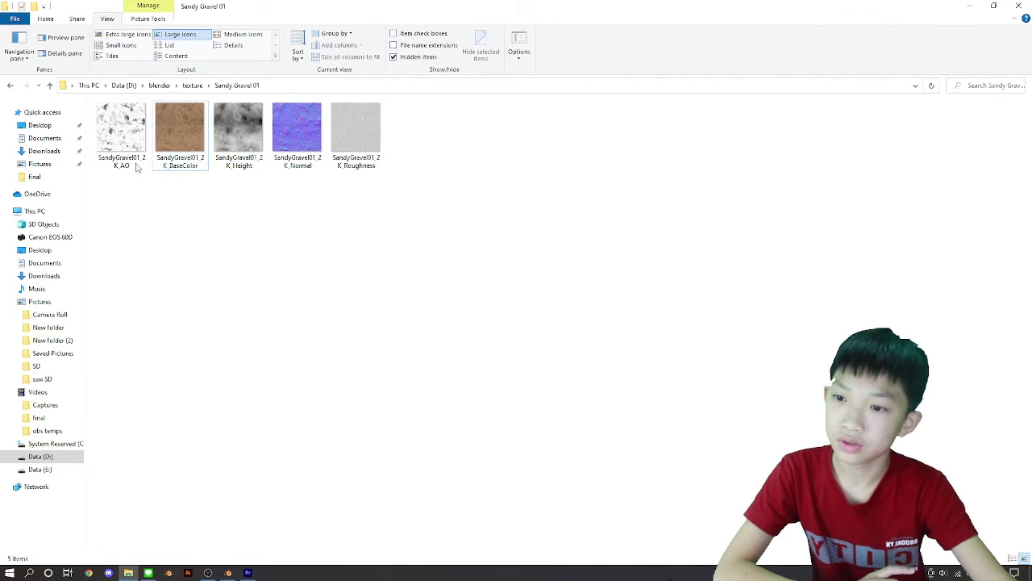
click(137, 158)
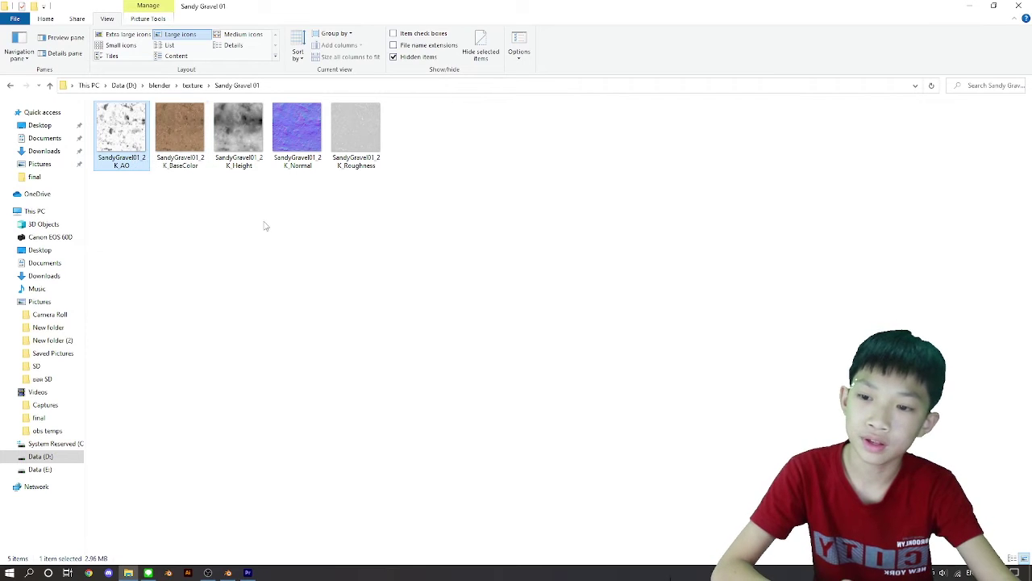
click(242, 153)
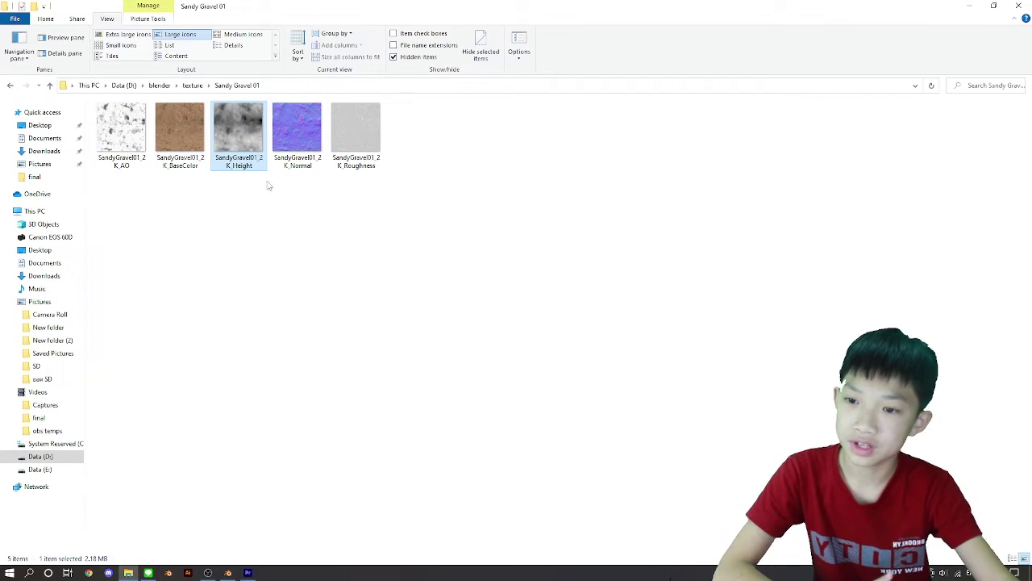
drag(133, 157, 168, 231)
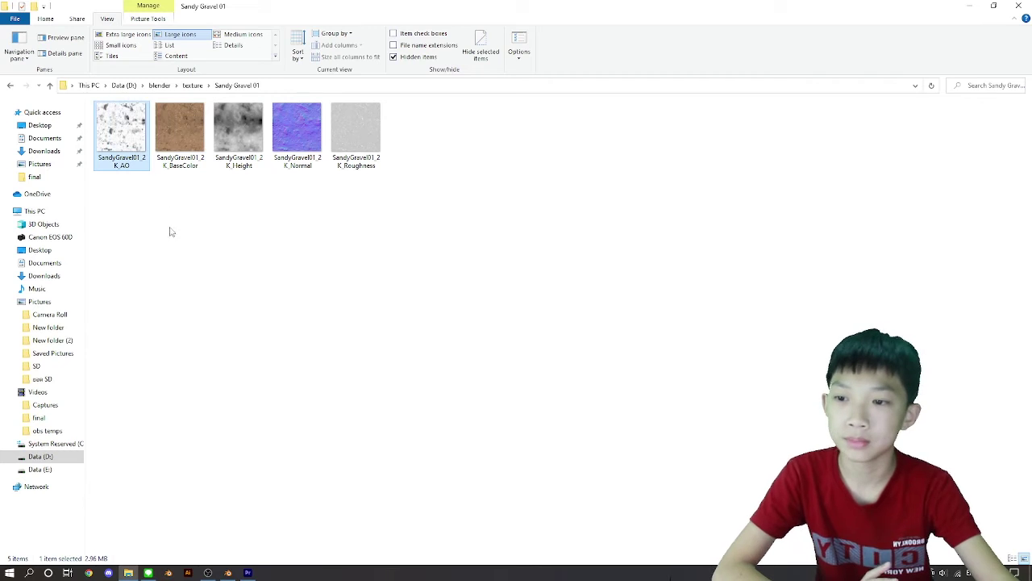
click(169, 232)
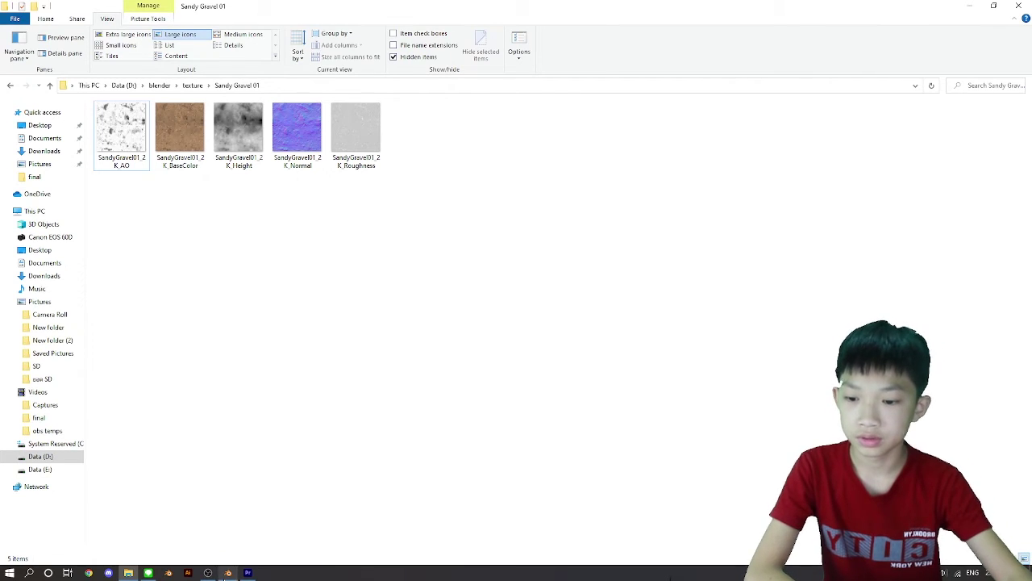
Switch to Blender, open the Layout workspace and deselect the cube.
click(228, 572)
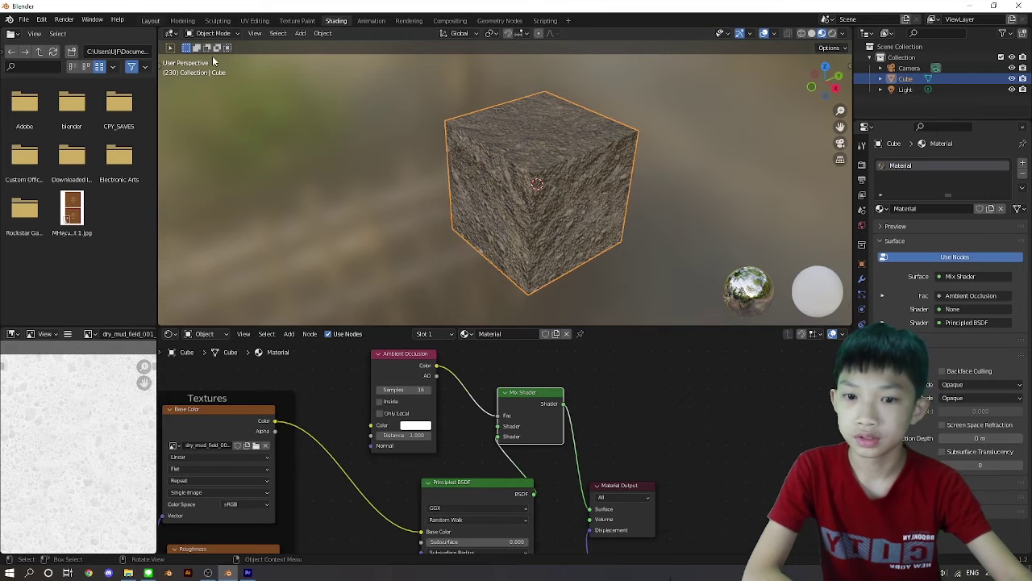
click(150, 21)
click(453, 102)
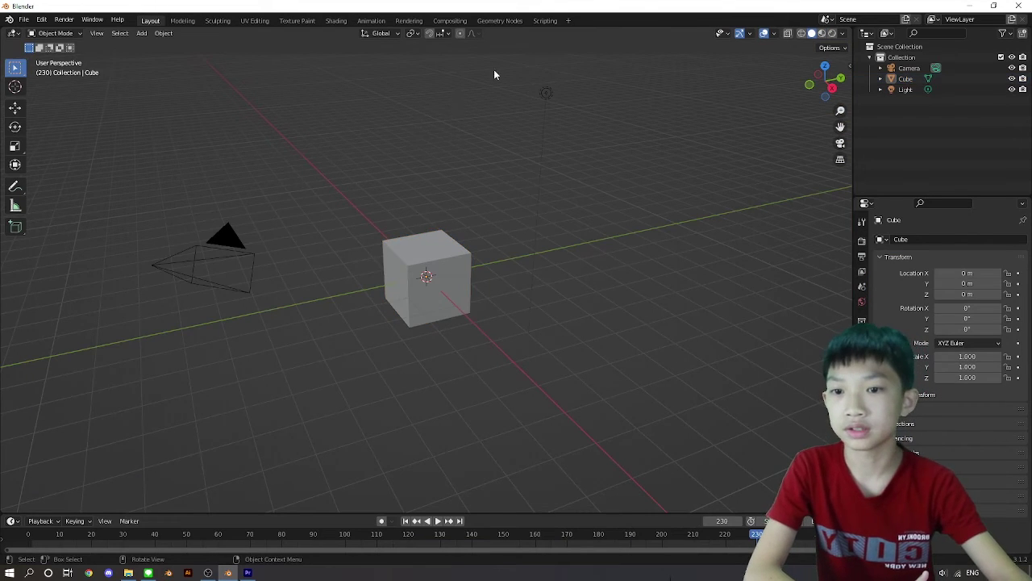
mouse_move(493, 70)
middle_down()
mouse_move(489, 99)
mouse_move(485, 71)
middle_up()
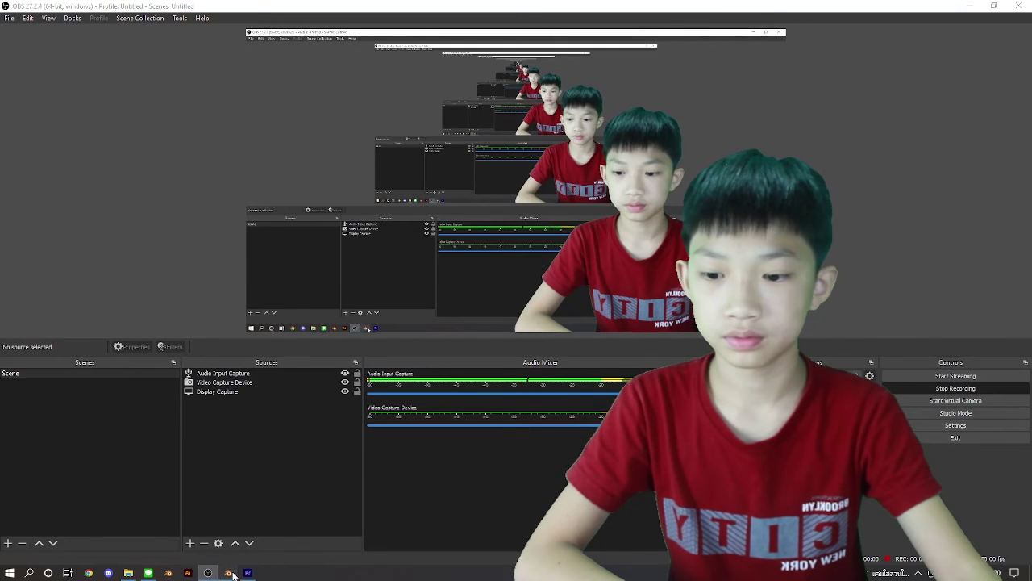
click(230, 573)
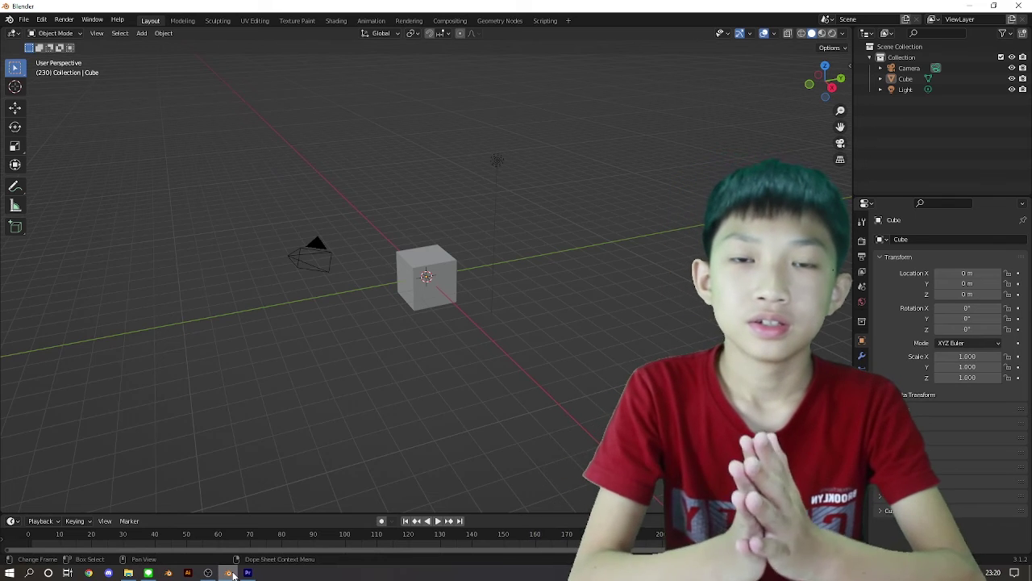